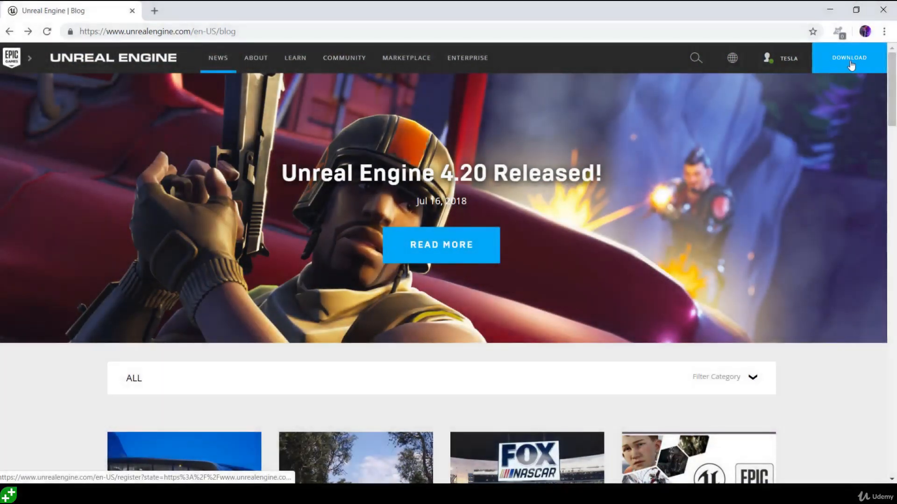
# Start the Unreal Engine download and scroll the accepted EULA page to Proceed to Download.
pyautogui.click(851, 66)
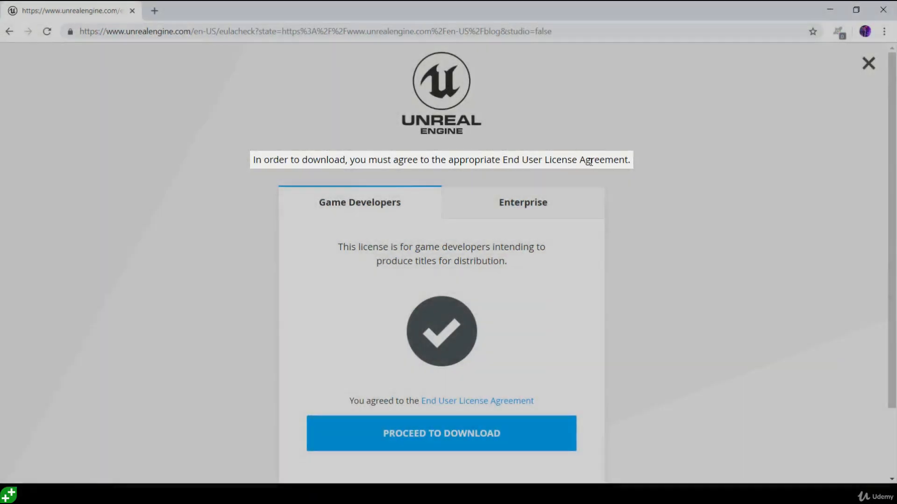
pyautogui.scroll(-2, 665, 276)
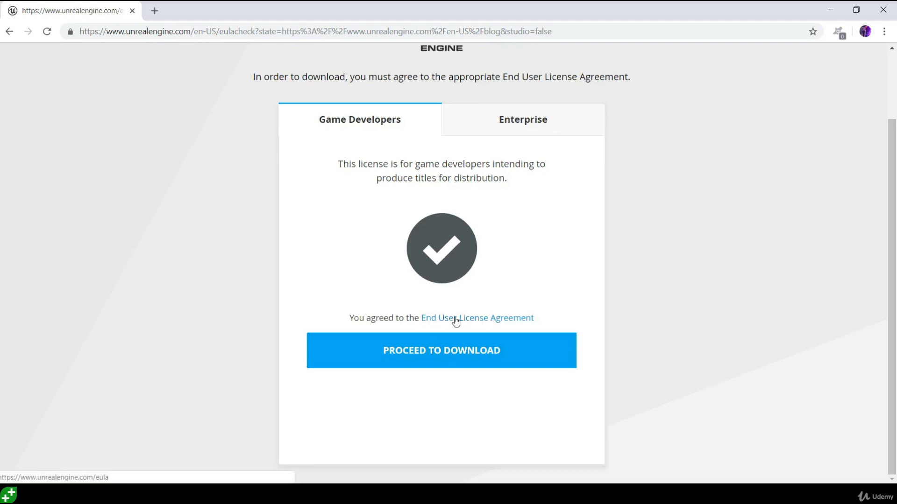
# Download and run the installer so the Epic Games Launcher opens on its Unreal Engine news.
pyautogui.click(436, 354)
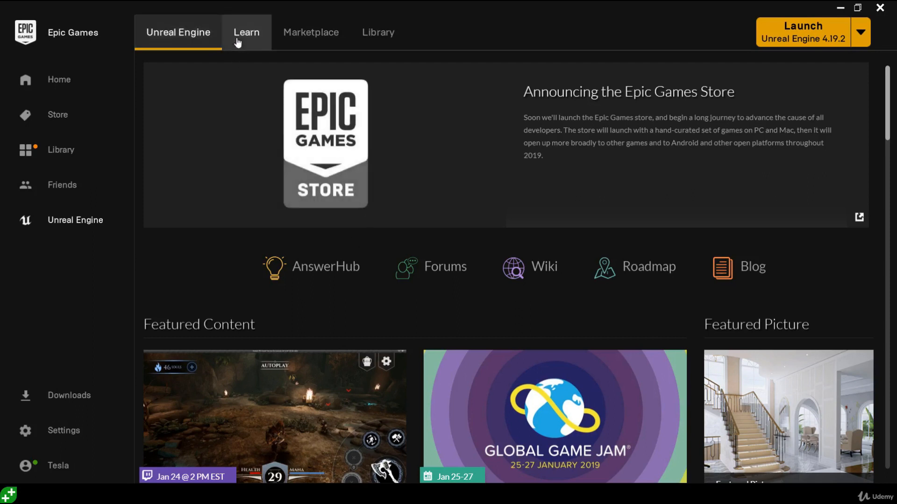
# Show the Library with engines 4.19.2, 4.20.3, 4.18.3 and the user's projects.
pyautogui.click(382, 37)
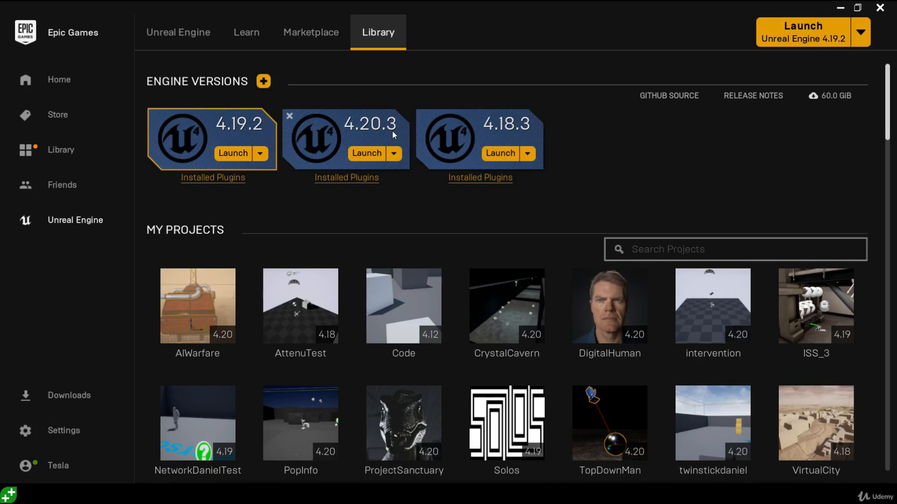
pyautogui.moveTo(341, 112)
pyautogui.mouseDown()
pyautogui.moveTo(348, 134)
pyautogui.moveTo(382, 133)
pyautogui.mouseUp()
# Add a new engine version slot, keep 4.21.2 selected, and start installing it.
pyautogui.click(263, 82)
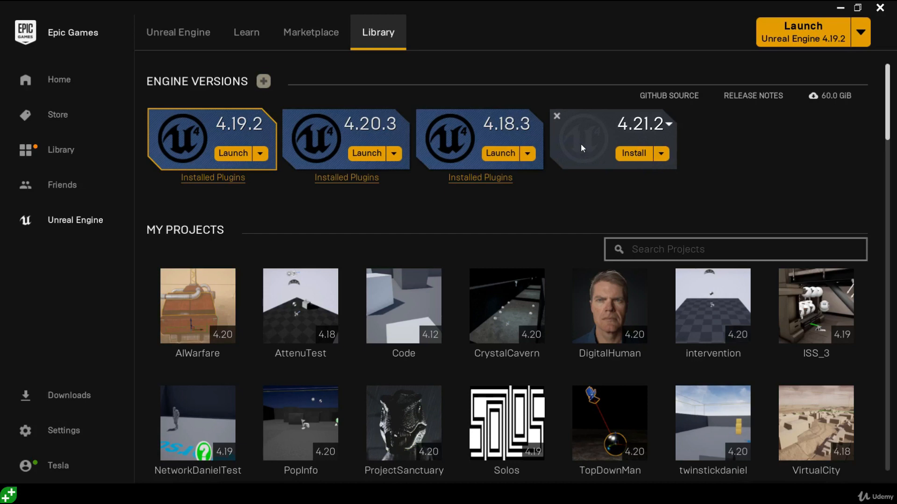
pyautogui.click(650, 124)
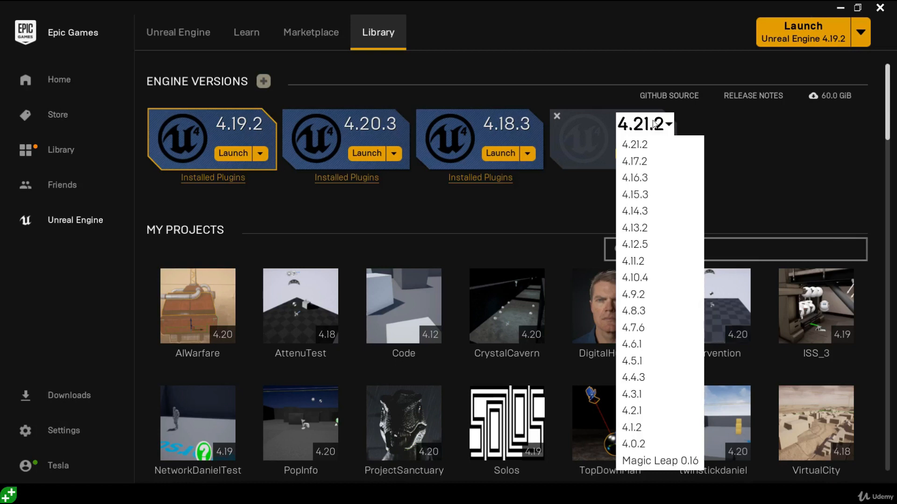
pyautogui.click(654, 124)
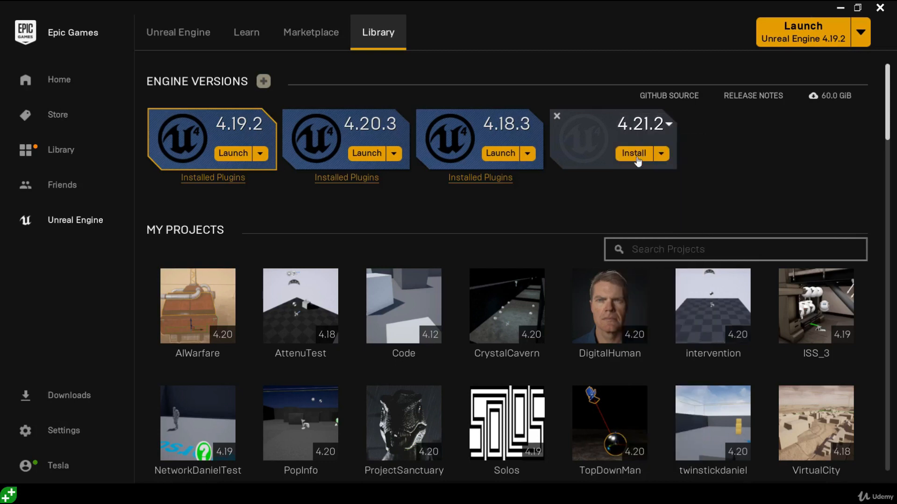
pyautogui.click(637, 158)
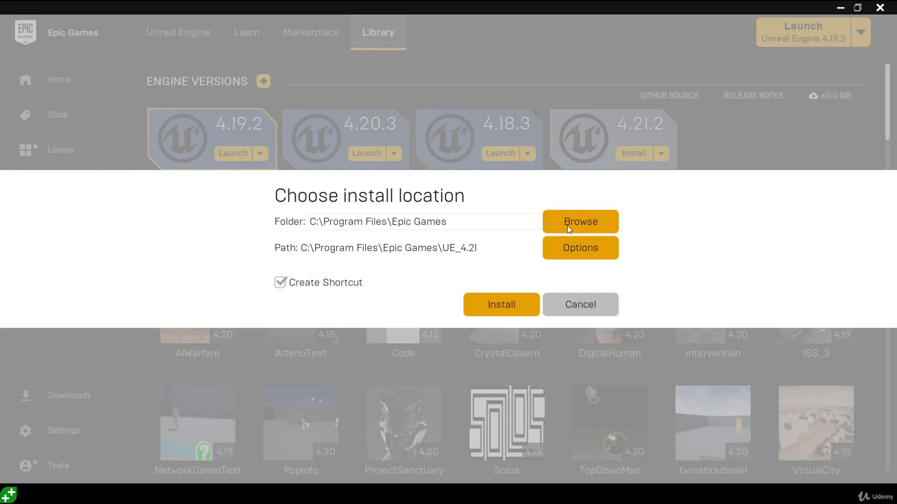
# Exclude the IOS, Android, HTML5 and Linux target platforms from the 4.21.2 install options.
pyautogui.click(577, 255)
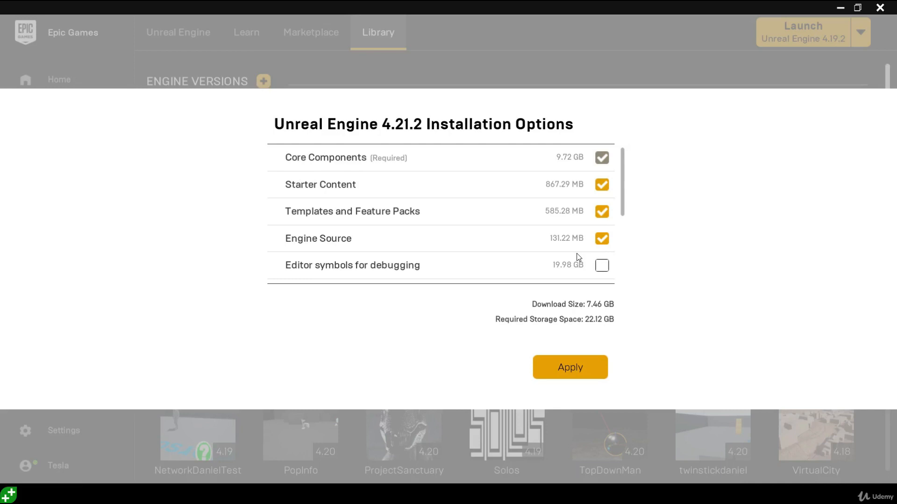
pyautogui.scroll(-3, 511, 221)
pyautogui.scroll(-2, 511, 221)
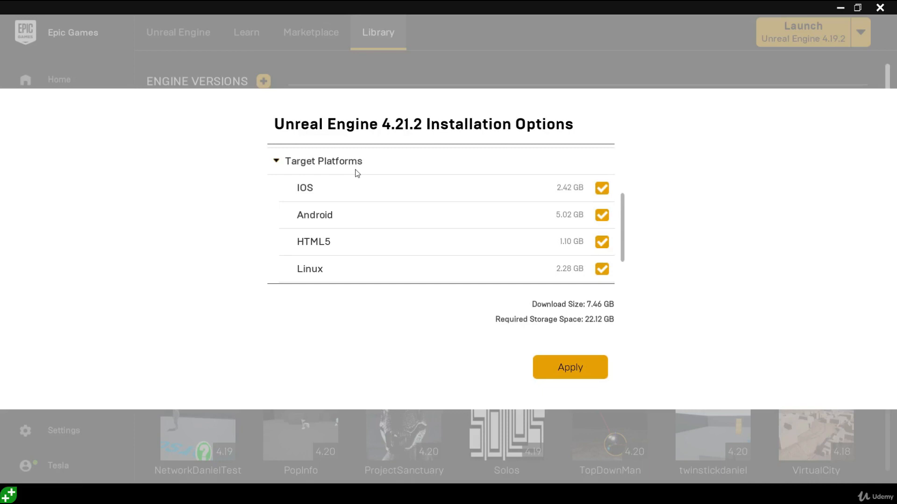
pyautogui.scroll(-1, 355, 253)
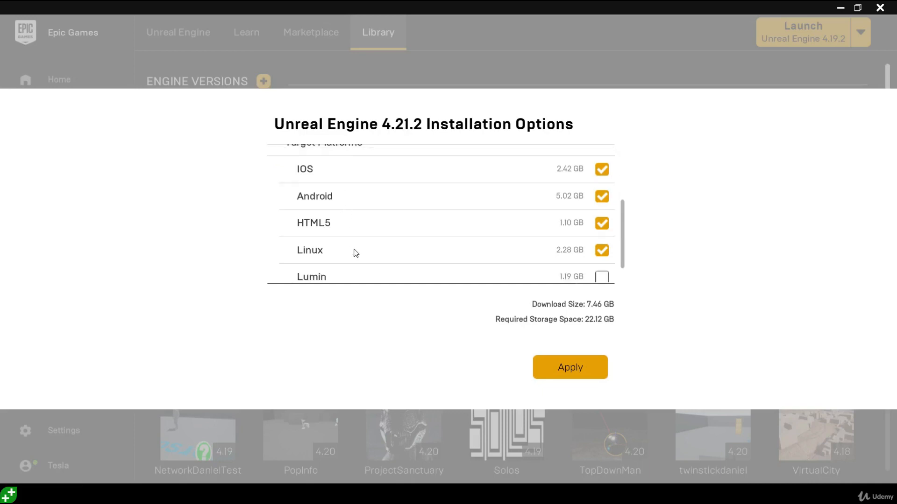
pyautogui.click(602, 170)
pyautogui.click(603, 197)
pyautogui.click(602, 223)
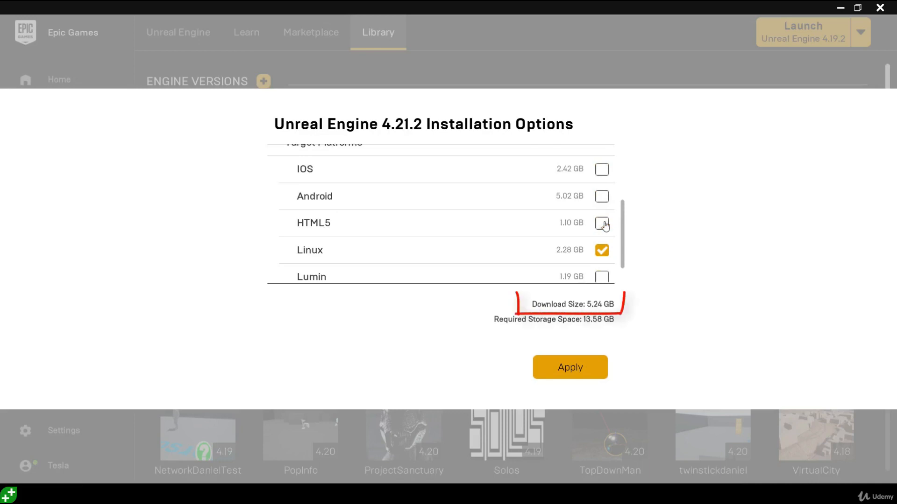
pyautogui.click(602, 251)
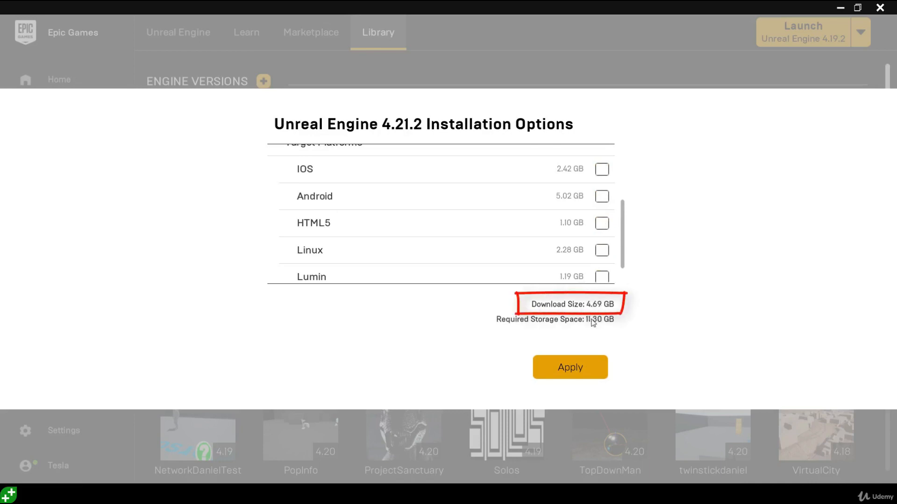
pyautogui.click(595, 368)
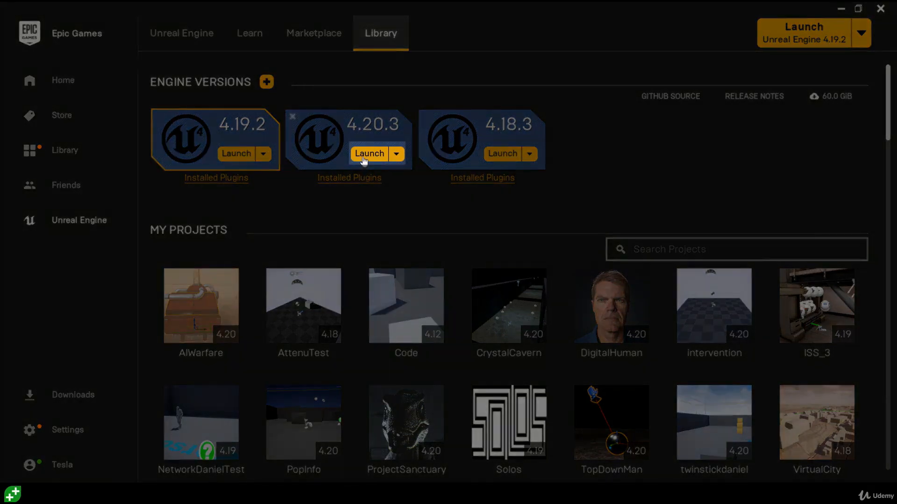
# Launch Unreal Engine 4.20.3 from the Library and wait for its Project Browser.
pyautogui.click(362, 157)
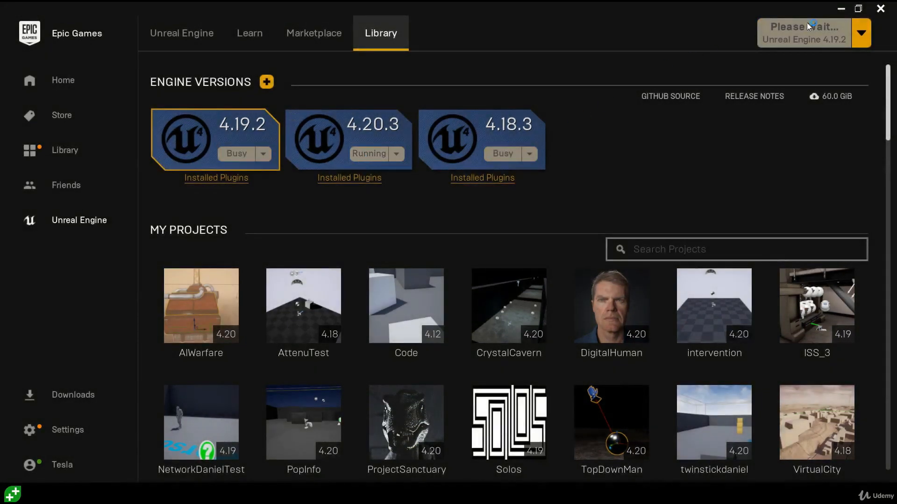
pyautogui.click(839, 9)
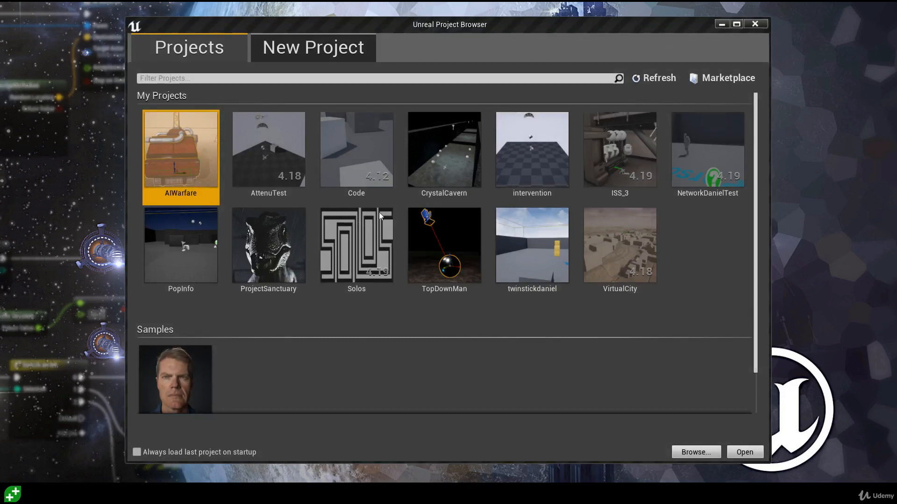
# Switch the Project Browser to the New Project tab with its templates and settings.
pyautogui.click(317, 52)
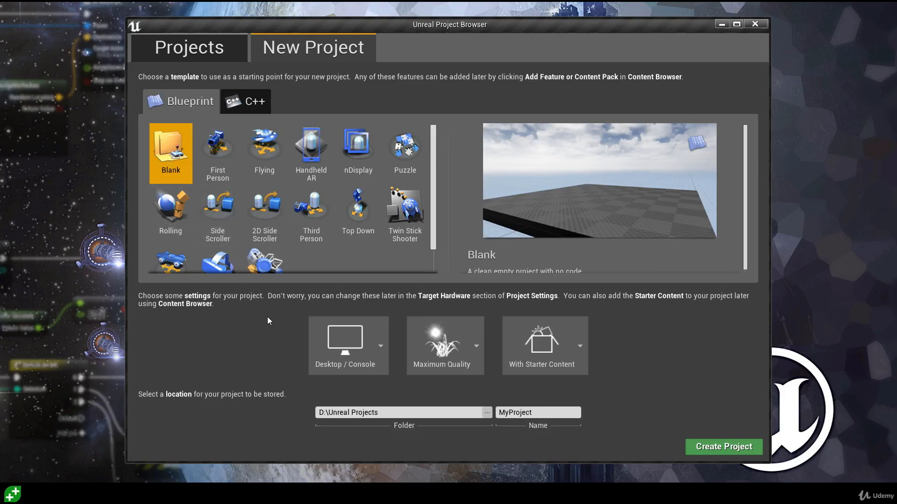
# Pick the Blank Blueprint template, keeping Desktop / Console and With Starter Content.
pyautogui.moveTo(287, 303)
pyautogui.click(344, 353)
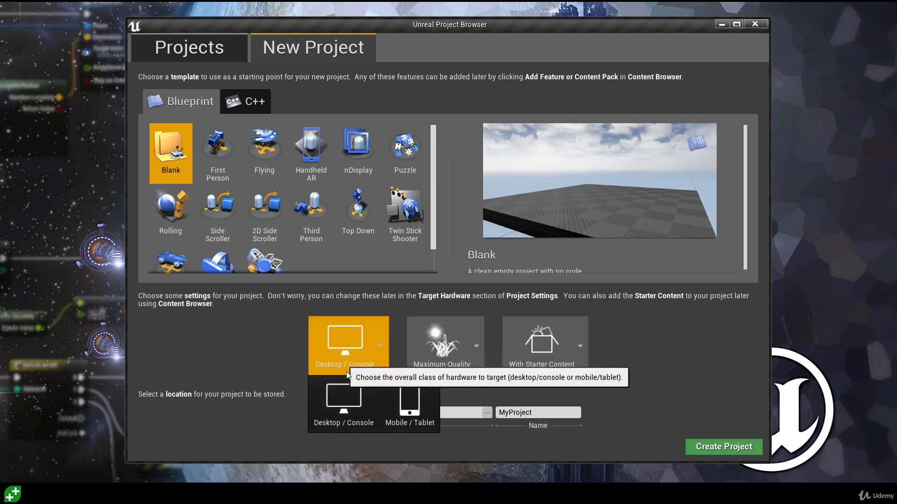
pyautogui.click(343, 408)
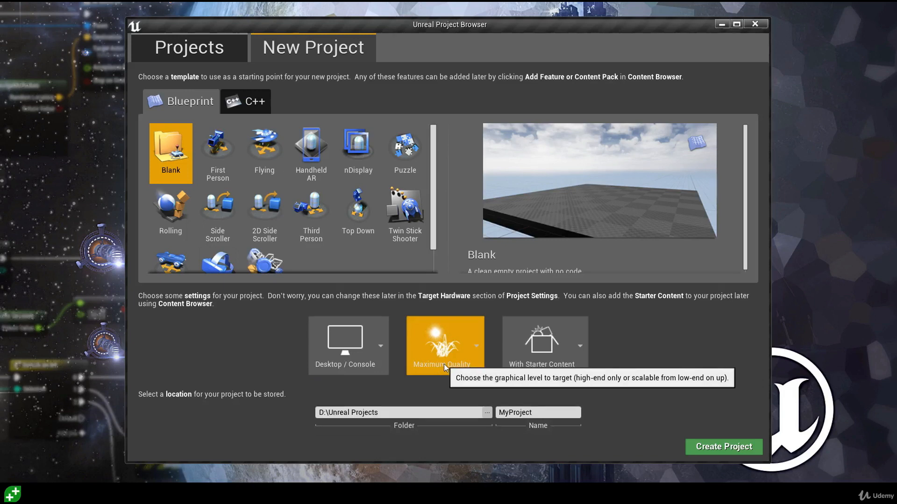
pyautogui.click(551, 363)
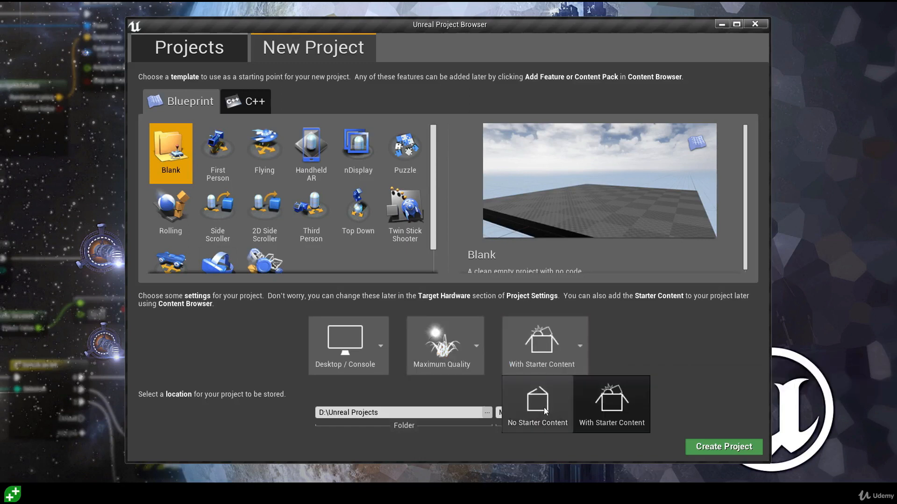
pyautogui.click(631, 416)
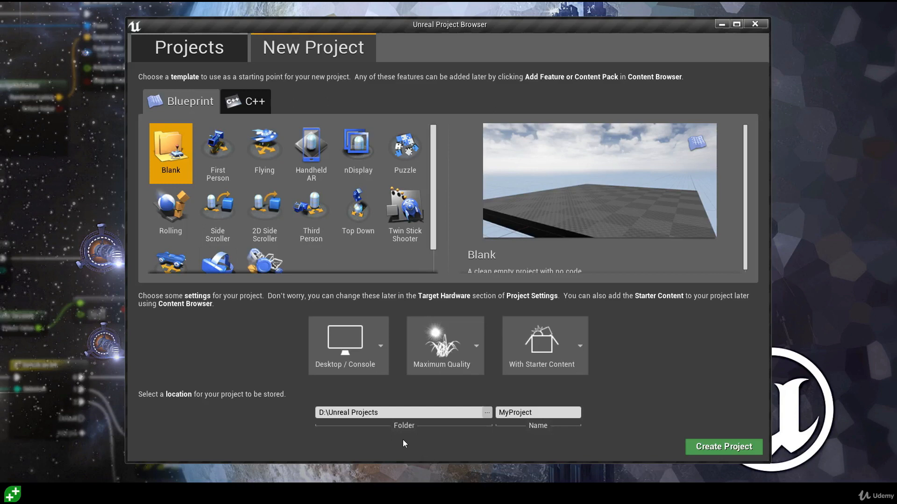
# Check the project folder path, keeping it at D:\Unreal Projects.
pyautogui.click(403, 413)
pyautogui.moveTo(404, 413); pyautogui.dragTo(320, 412)
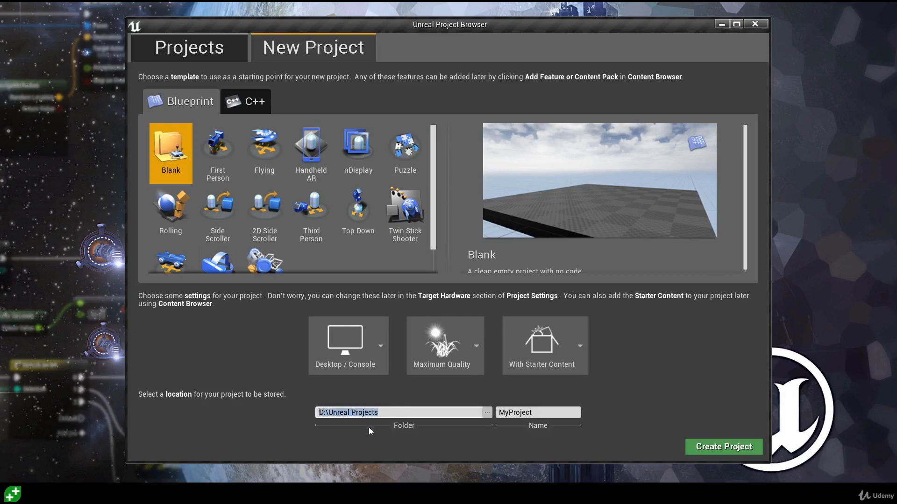
pyautogui.click(385, 437)
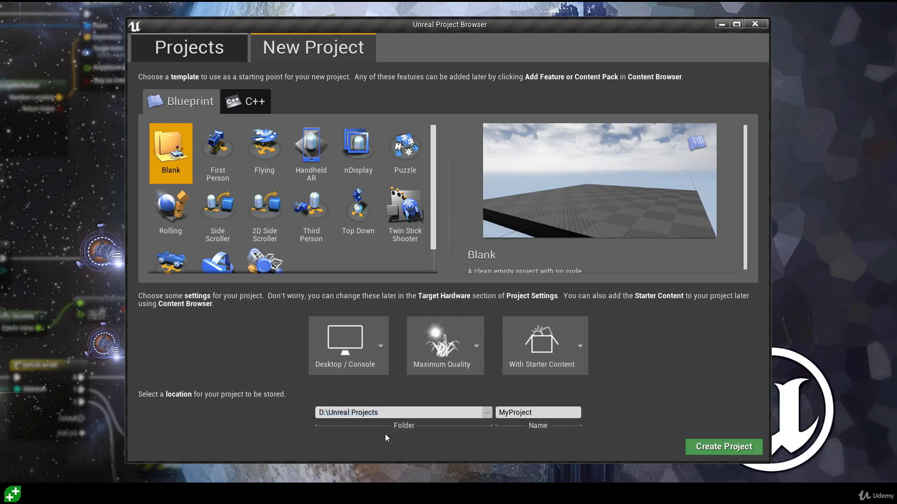
pyautogui.click(486, 413)
# Name the project MarbleRun, retyping it without the space after the invalid-name error.
pyautogui.click(533, 413)
pyautogui.write('Marble Run')
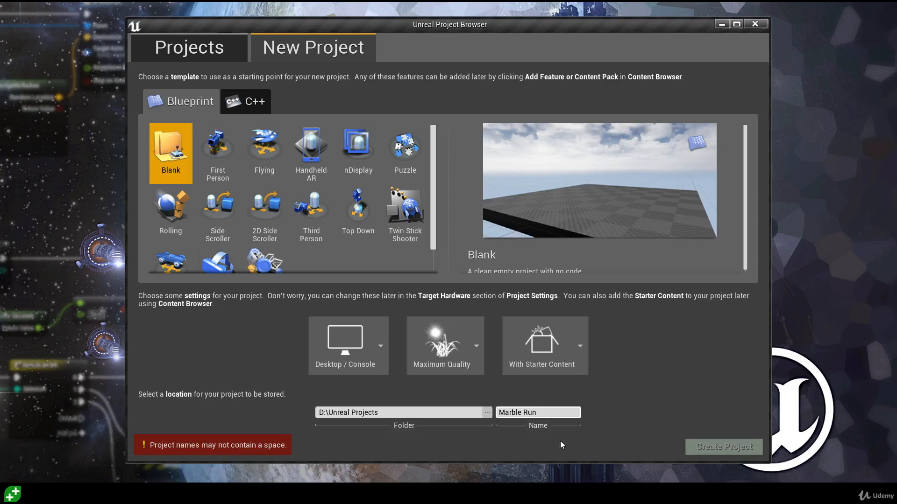
pyautogui.moveTo(546, 413); pyautogui.dragTo(487, 414)
pyautogui.press('BackSpace')
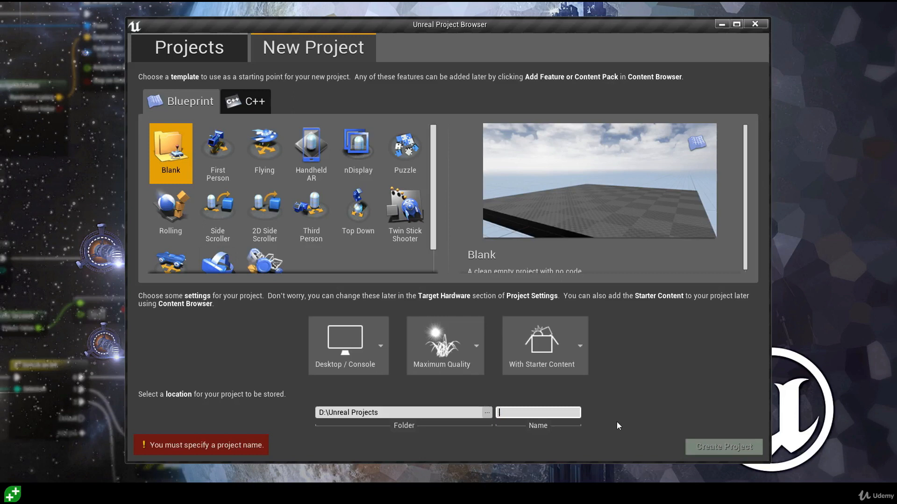
pyautogui.write('MarbleRu')
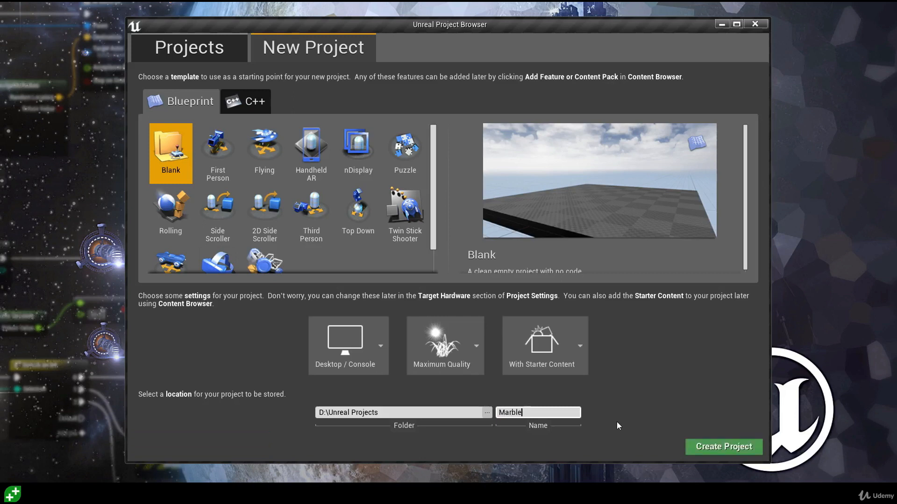
pyautogui.write('n')
# Create the MarbleRun project, opening Minimal_Default with starter chairs and table in the Level Editor.
pyautogui.click(727, 448)
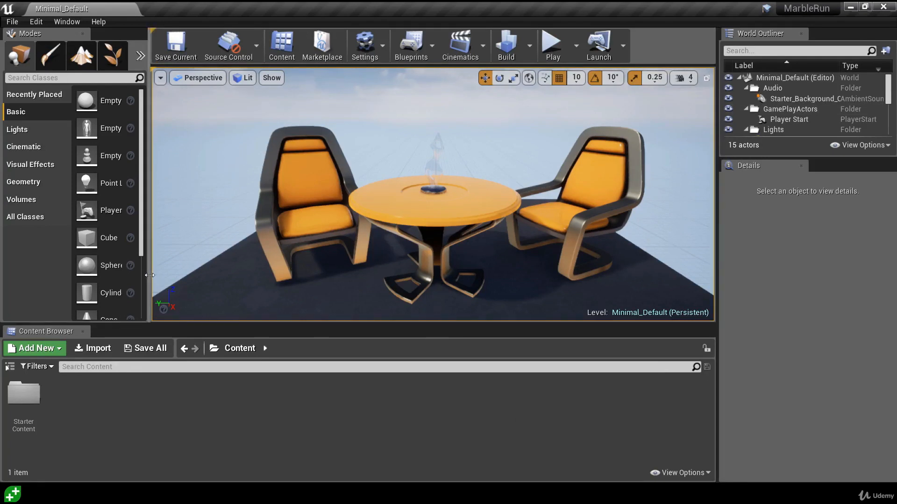
# Widen Modes, heighten the viewport, widen the right panels and lengthen the World Outliner to list all actors.
pyautogui.moveTo(149, 275); pyautogui.dragTo(195, 276)
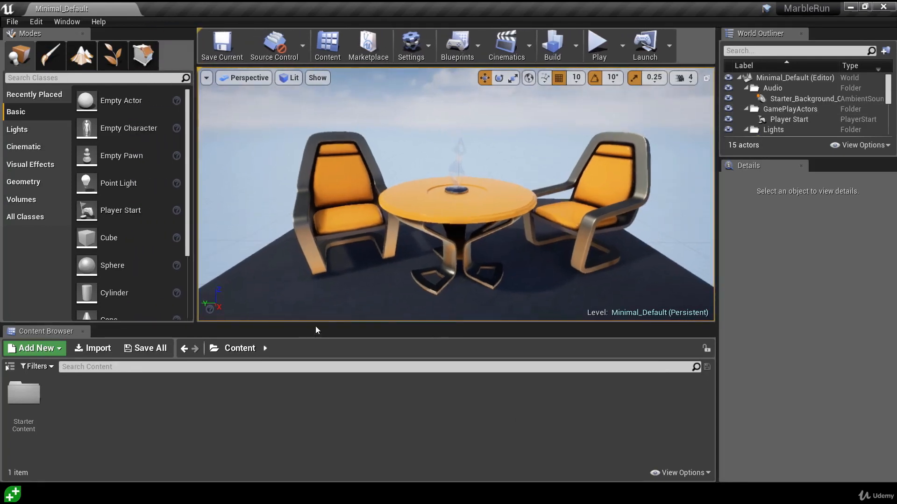
pyautogui.moveTo(312, 326); pyautogui.dragTo(301, 372)
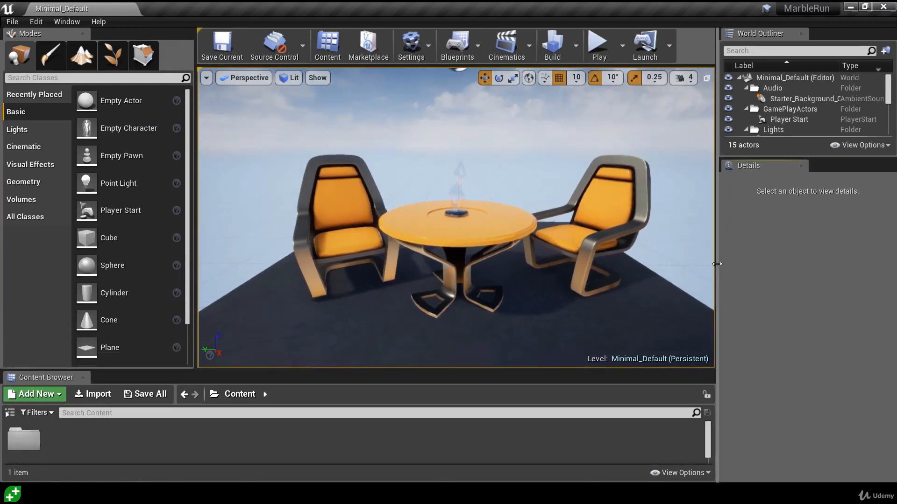
pyautogui.moveTo(717, 269); pyautogui.dragTo(695, 269)
pyautogui.moveTo(786, 159); pyautogui.dragTo(762, 342)
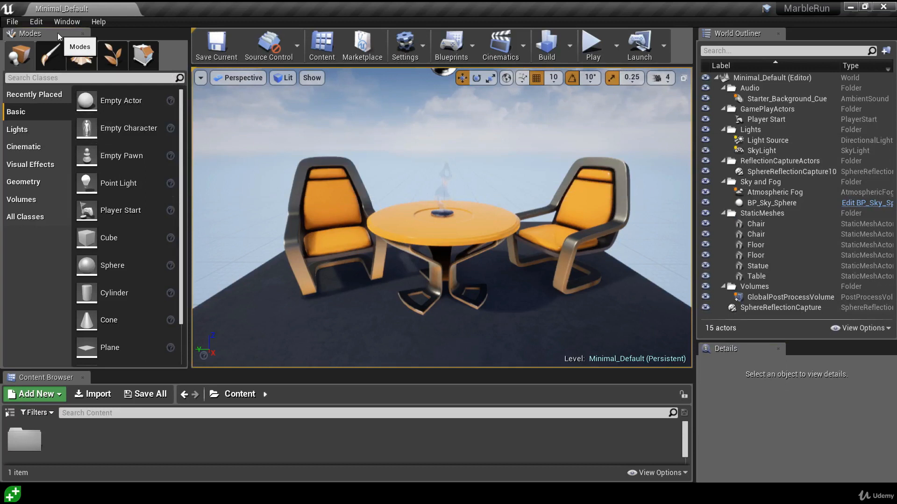
# Dock the Modes panel right of the level viewport, then widen and heighten the viewport.
pyautogui.moveTo(58, 32); pyautogui.dragTo(329, 145)
pyautogui.moveTo(425, 144); pyautogui.dragTo(570, 127)
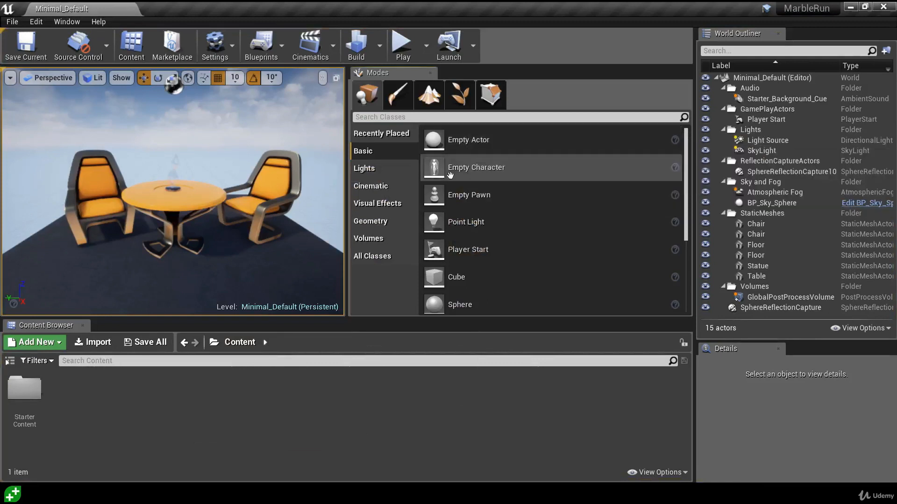
pyautogui.moveTo(348, 209); pyautogui.dragTo(500, 209)
pyautogui.moveTo(320, 316); pyautogui.dragTo(330, 352)
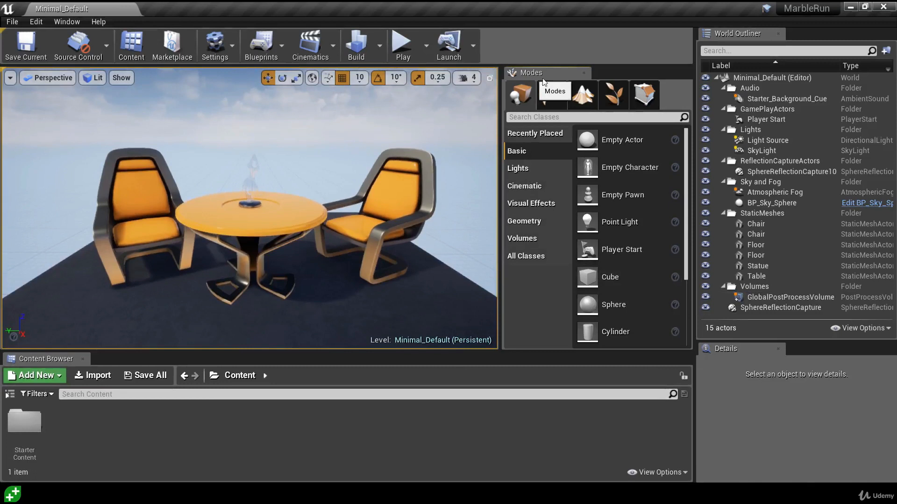
# Close Modes, reopen it from the Window menu and dock it beside the Content Browser.
pyautogui.click(584, 73)
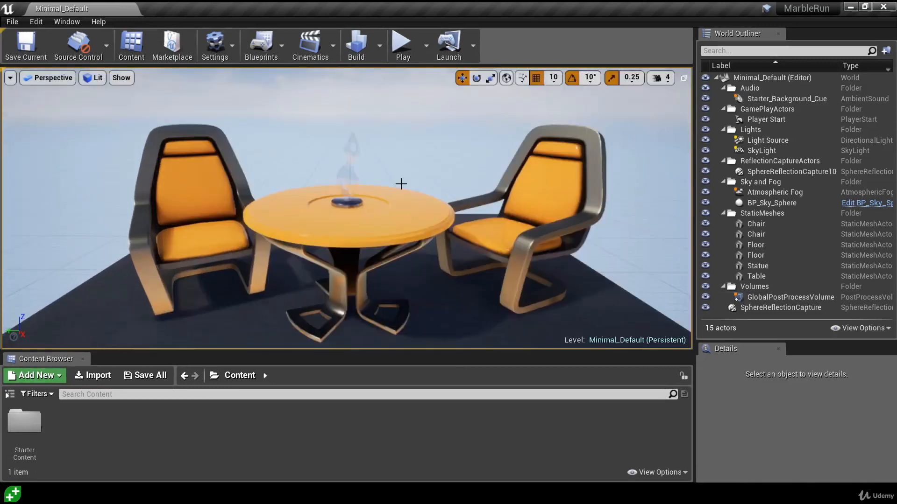
pyautogui.click(63, 22)
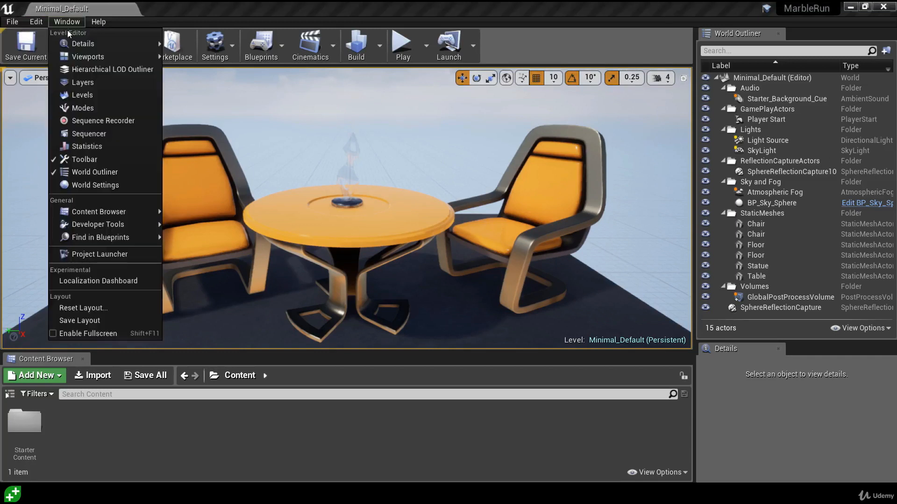
pyautogui.click(84, 108)
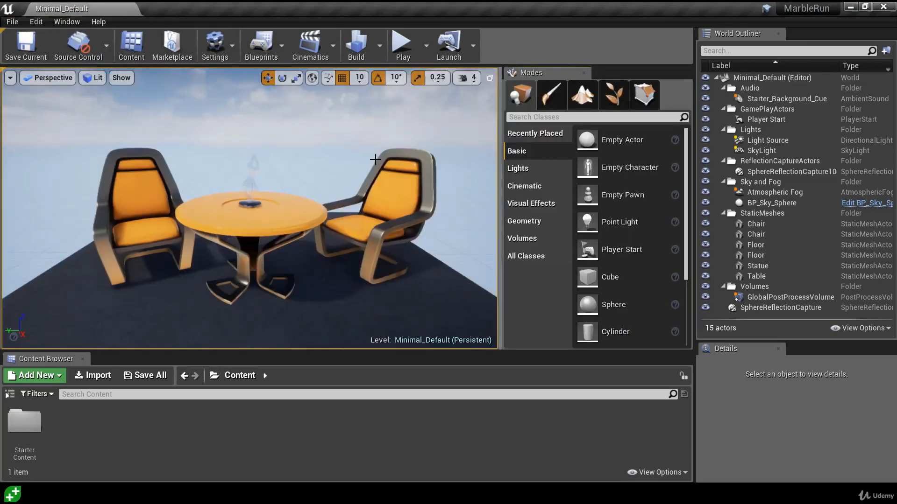
pyautogui.moveTo(556, 76); pyautogui.dragTo(135, 361)
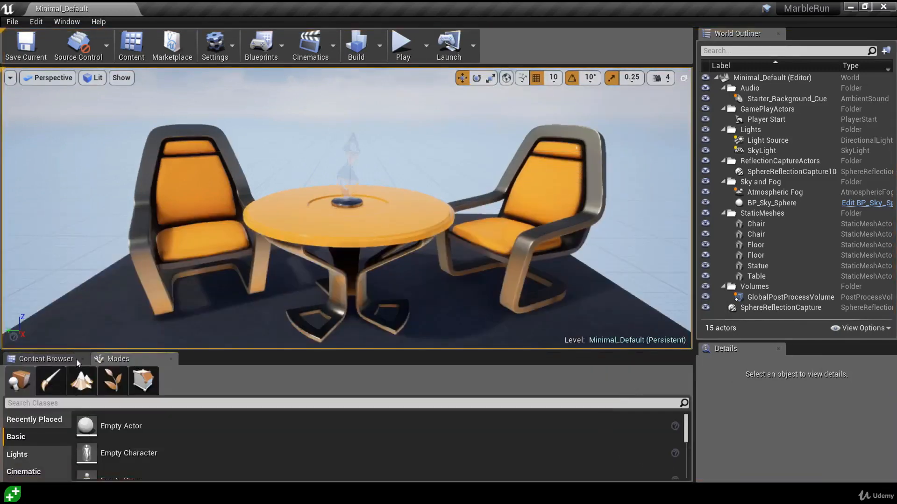
pyautogui.click(55, 359)
pyautogui.click(122, 358)
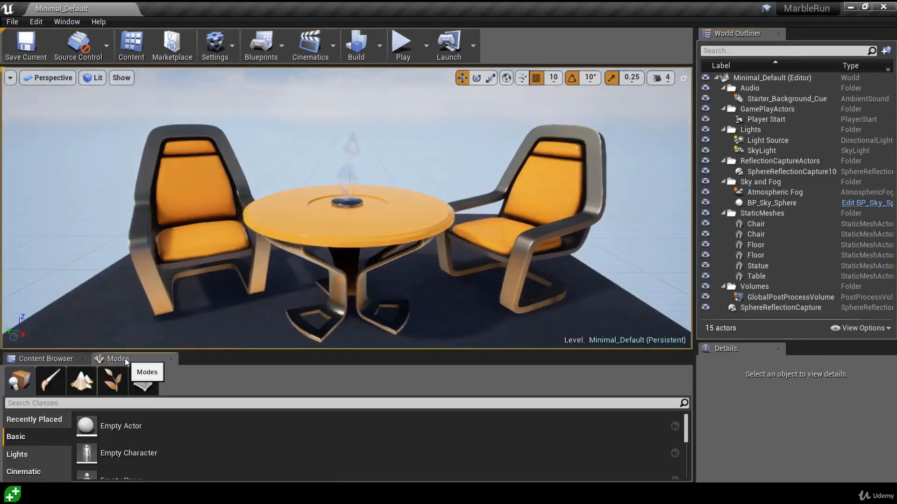
# Close the Modes, Content Browser, Details and World Outliner panels.
pyautogui.click(171, 360)
pyautogui.click(83, 360)
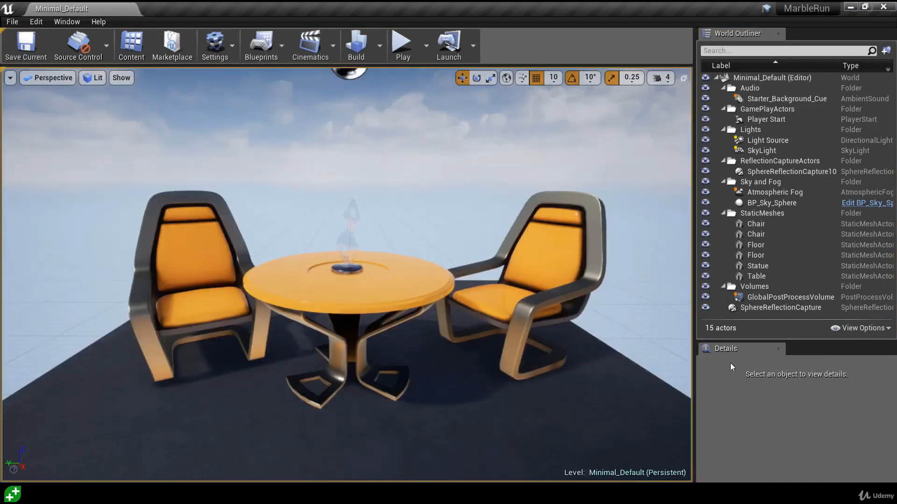
pyautogui.click(777, 349)
pyautogui.click(778, 34)
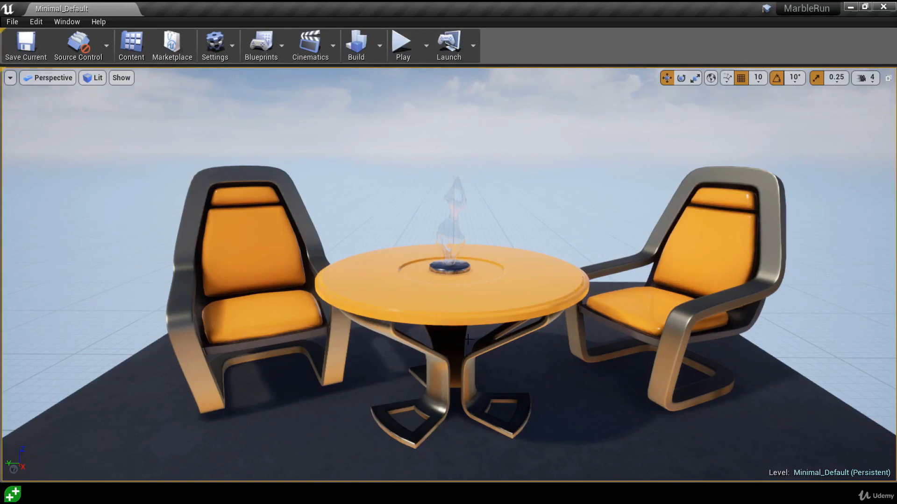
# Reopen the World Outliner and widen it so actor names fit.
pyautogui.click(66, 21)
pyautogui.click(91, 174)
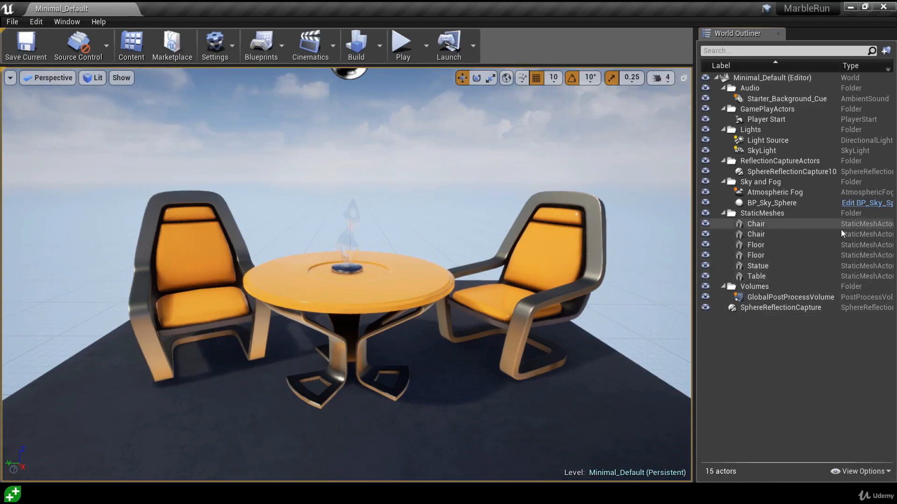
pyautogui.moveTo(696, 232); pyautogui.dragTo(604, 231)
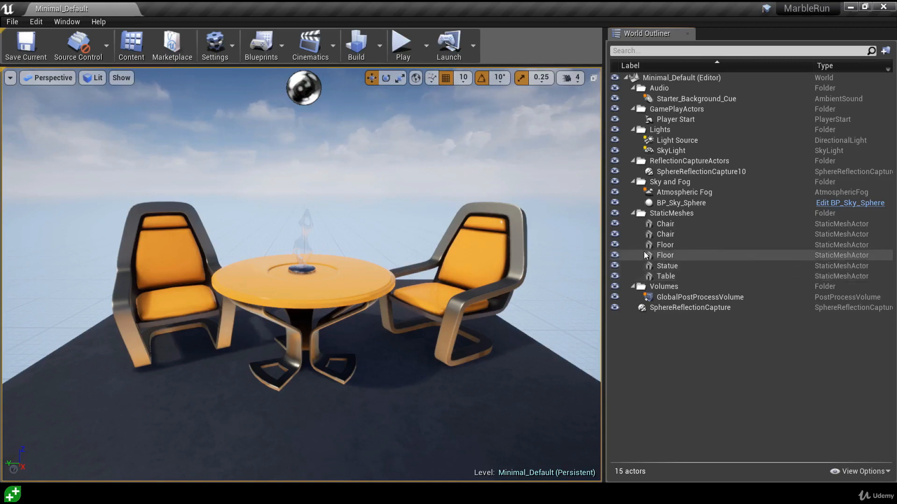
# Toggle visibility of the Floor and both Chair actors off and back on.
pyautogui.click(615, 256)
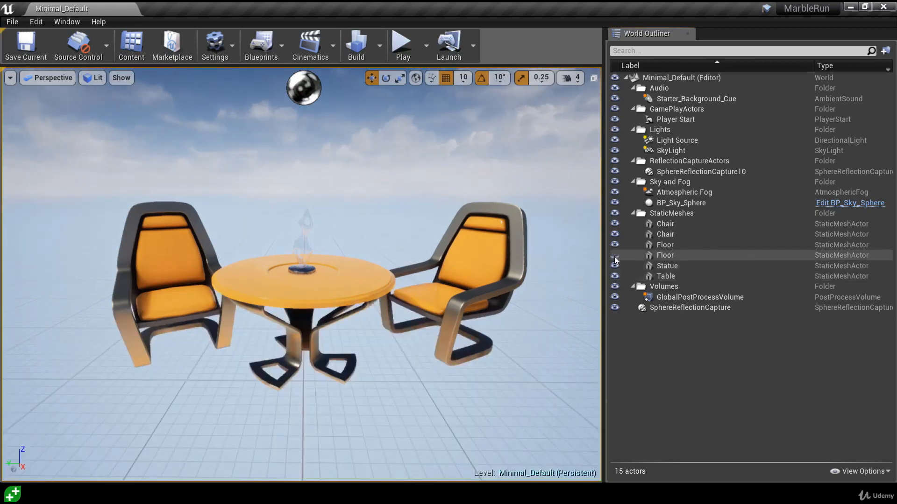
pyautogui.click(613, 256)
pyautogui.click(613, 235)
pyautogui.click(613, 234)
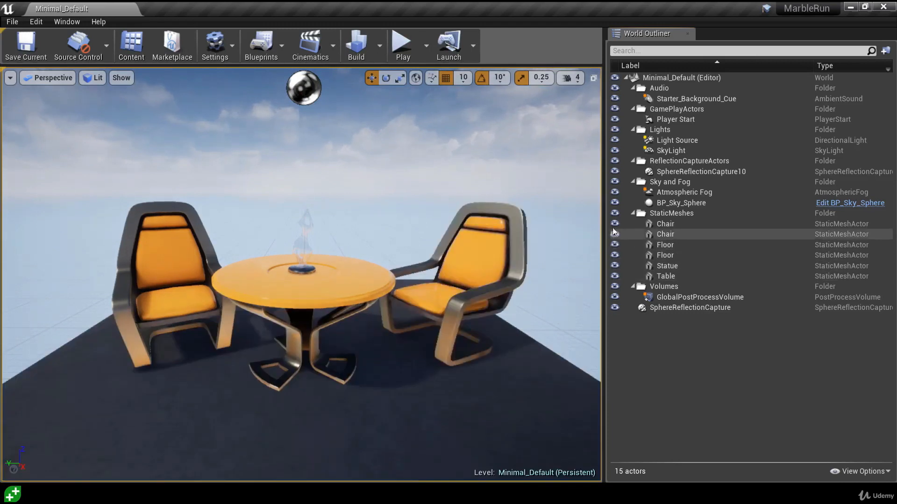
pyautogui.click(614, 225)
pyautogui.click(614, 225)
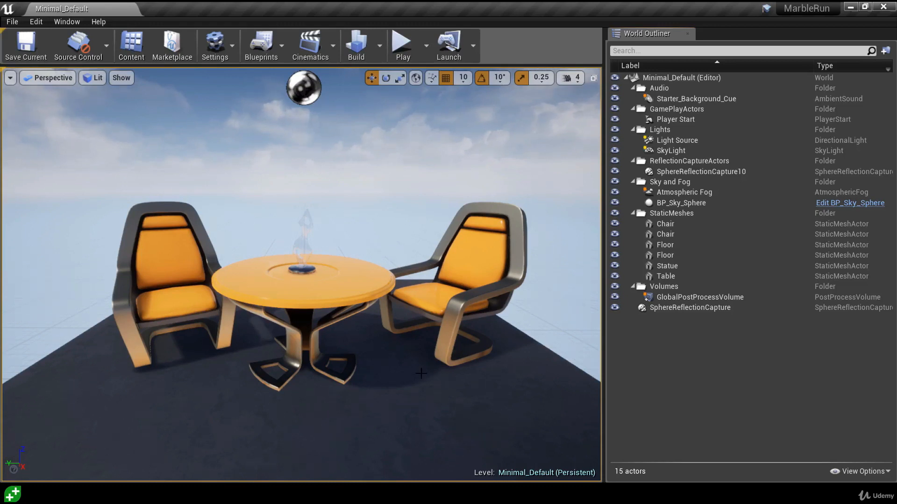
# Open Content Browser 1 docked below the level viewport.
pyautogui.click(67, 23)
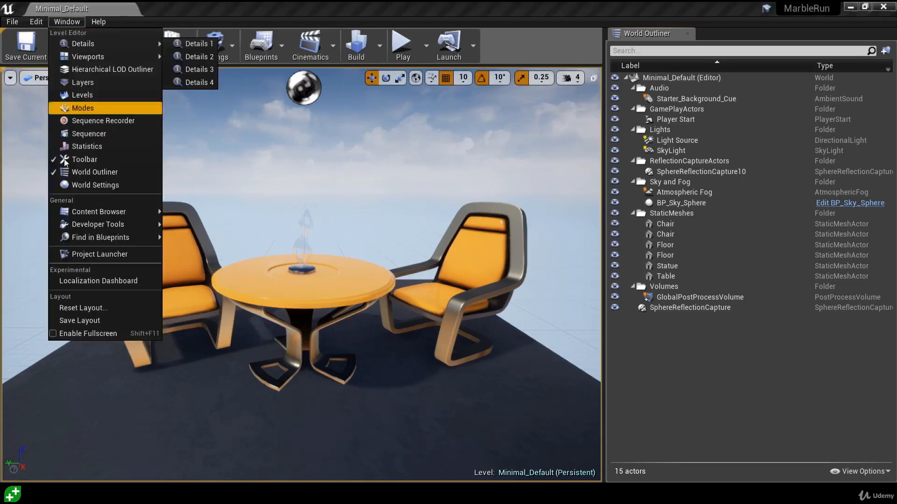
pyautogui.moveTo(88, 216)
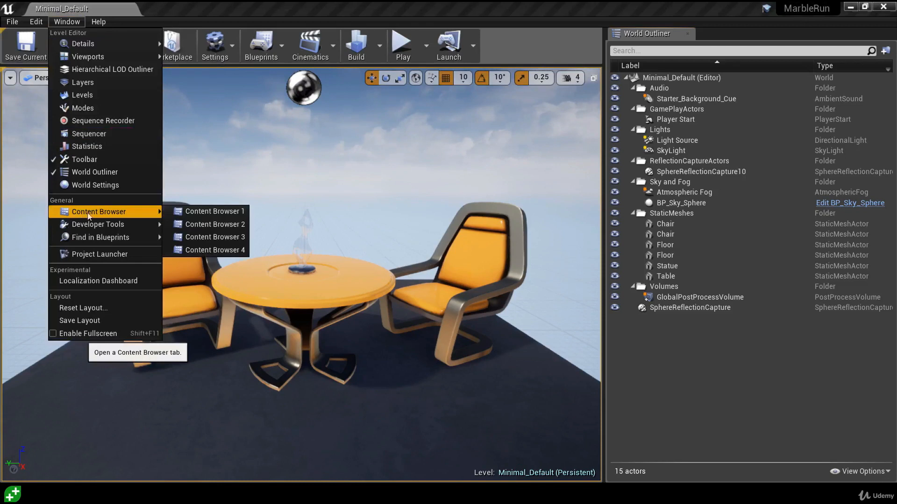
pyautogui.click(209, 213)
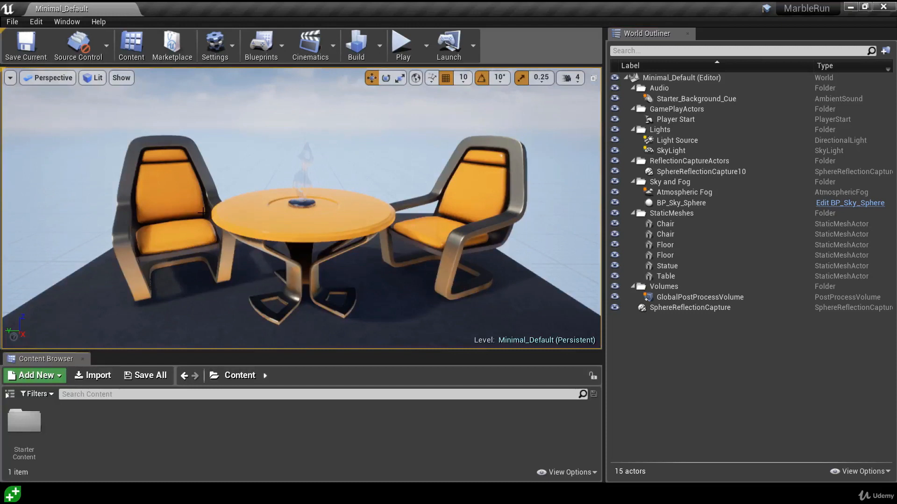
# Open Content Browser 2, dock it left of the viewport, then close it.
pyautogui.click(67, 22)
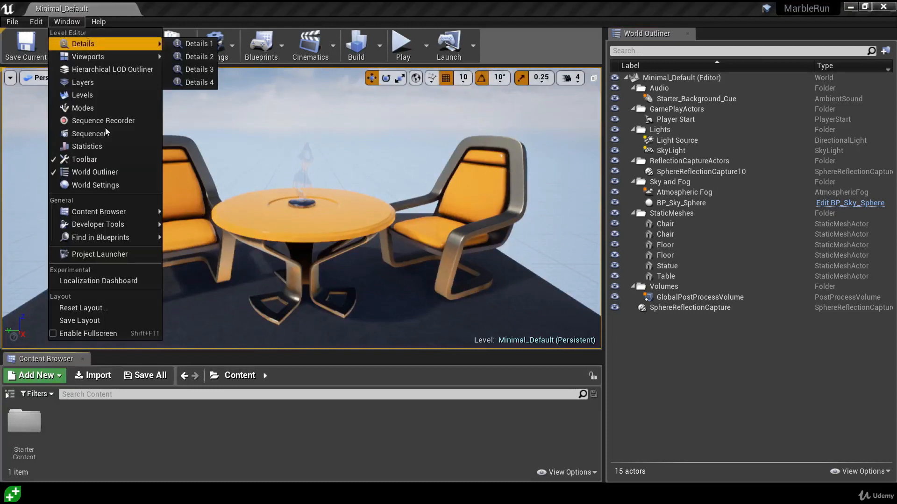
pyautogui.moveTo(112, 211)
pyautogui.click(211, 223)
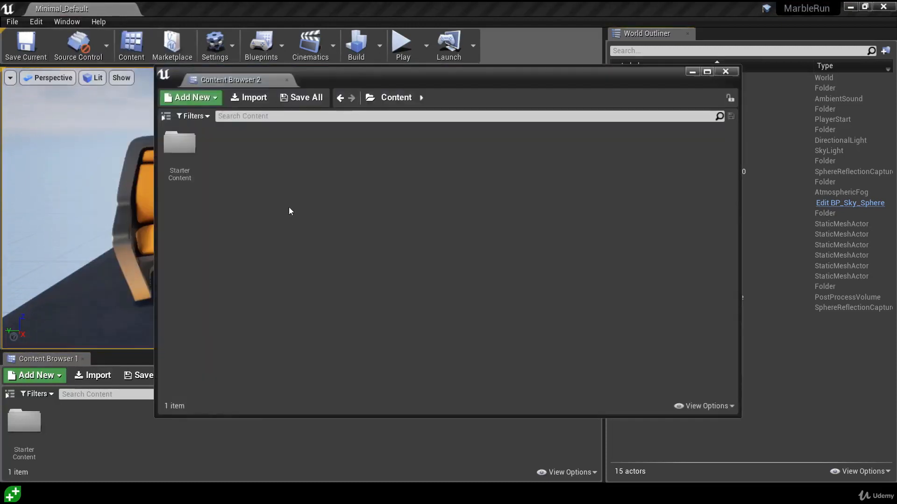
pyautogui.moveTo(253, 83); pyautogui.dragTo(147, 109)
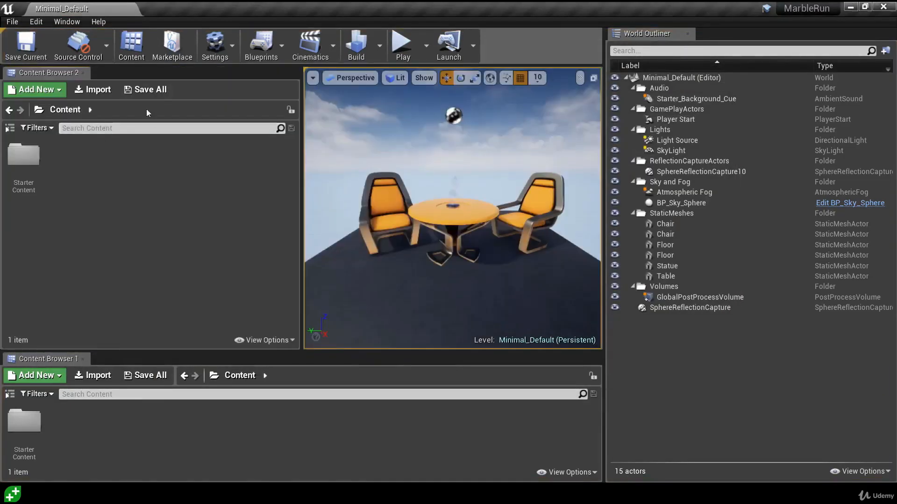
pyautogui.click(84, 73)
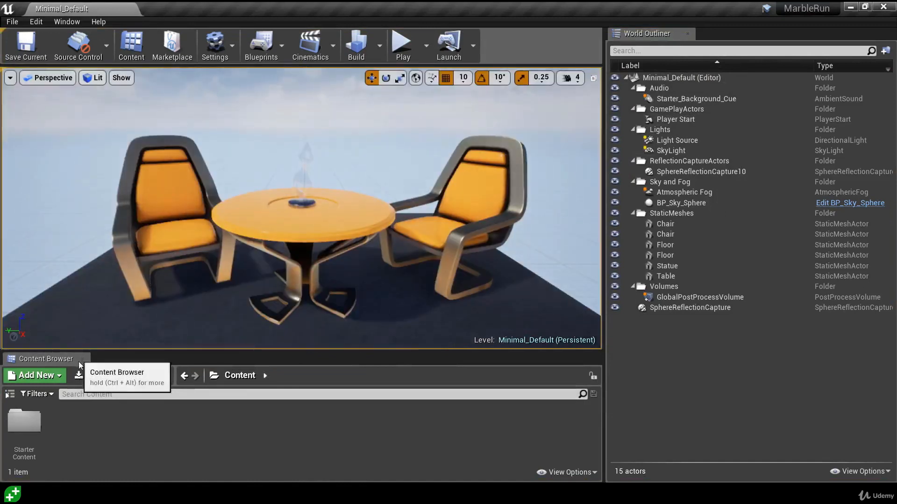
# Open StarterContent > Maps in the Content Browser and load Minimal_Default.
pyautogui.doubleClick(25, 423)
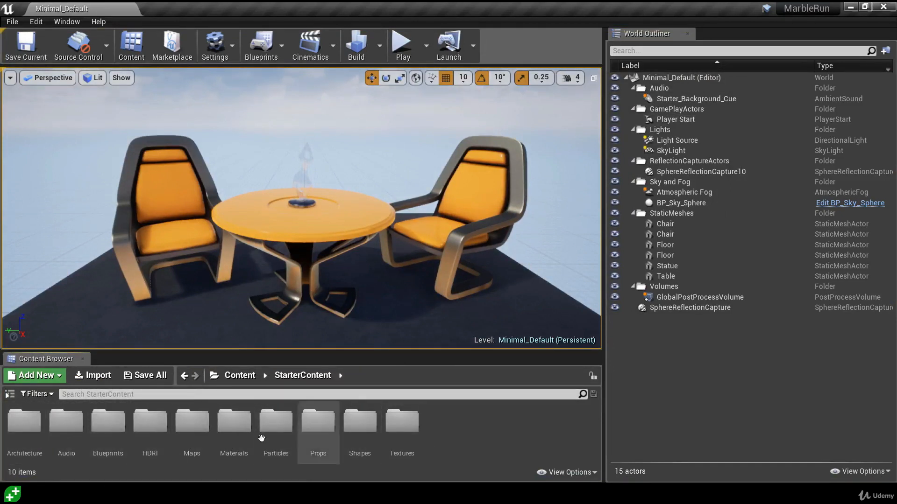
pyautogui.doubleClick(191, 423)
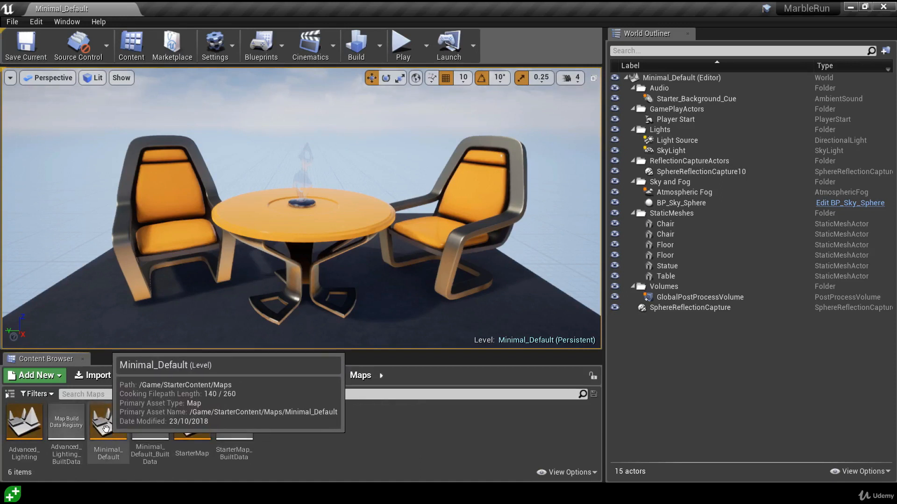
pyautogui.doubleClick(104, 432)
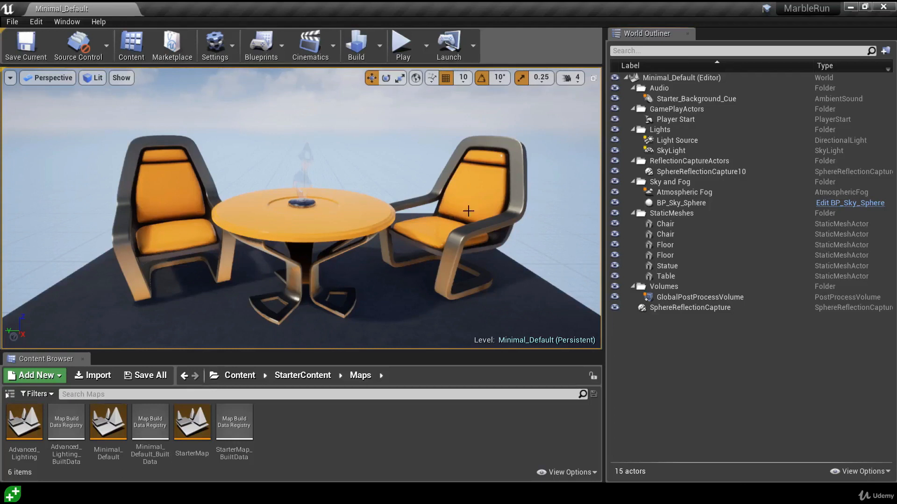
# Dock the World Outliner beside the Content Browser, then close both panels.
pyautogui.moveTo(672, 35); pyautogui.dragTo(109, 135)
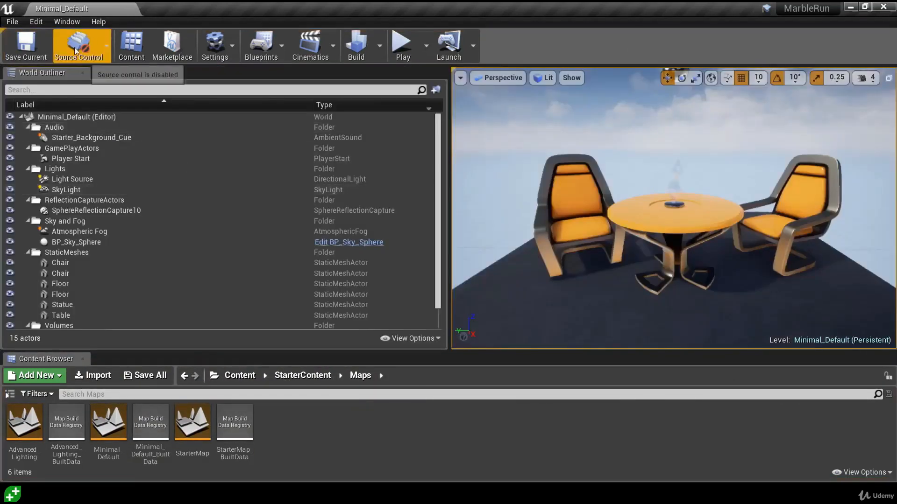
pyautogui.moveTo(54, 71); pyautogui.dragTo(136, 360)
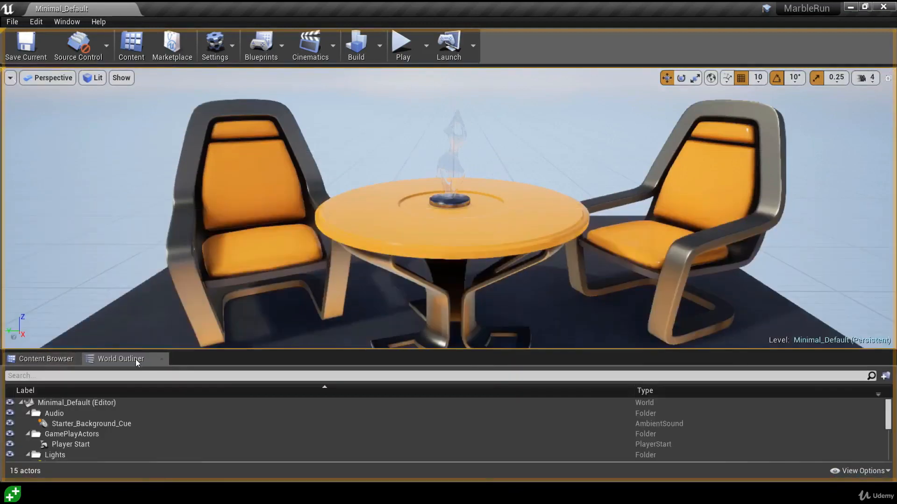
pyautogui.click(60, 357)
pyautogui.click(114, 358)
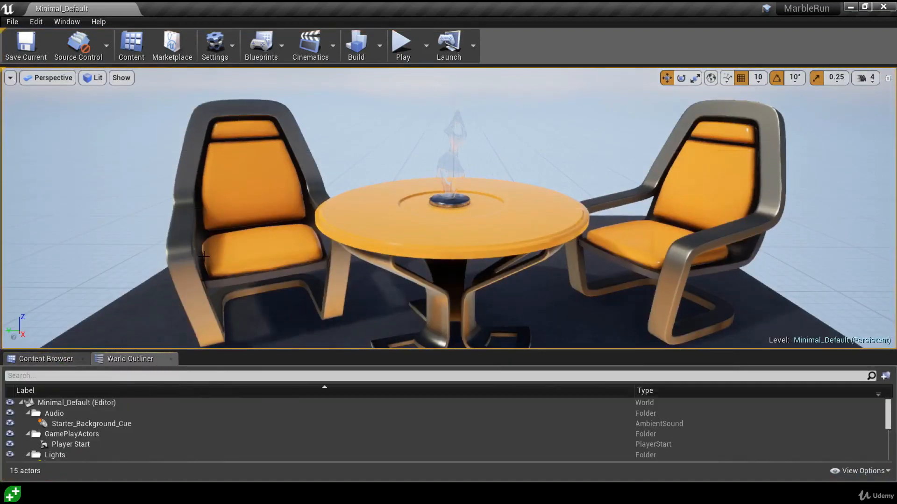
pyautogui.click(171, 359)
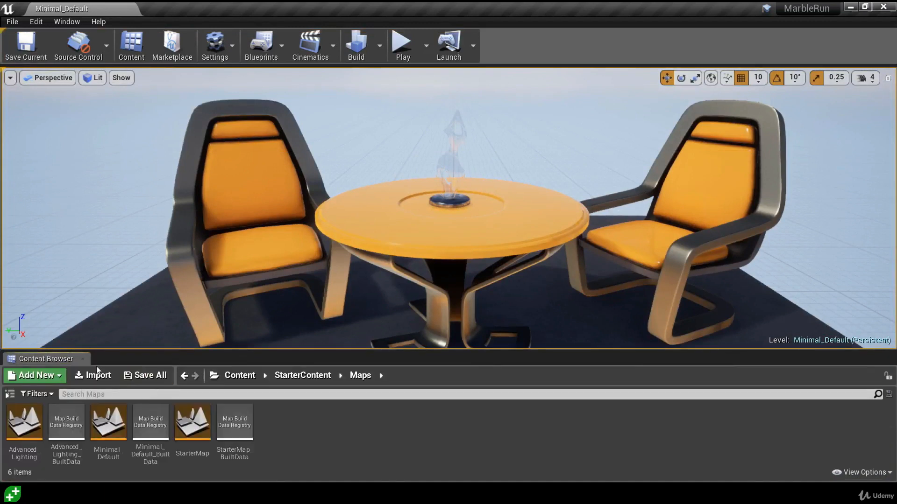
pyautogui.click(82, 359)
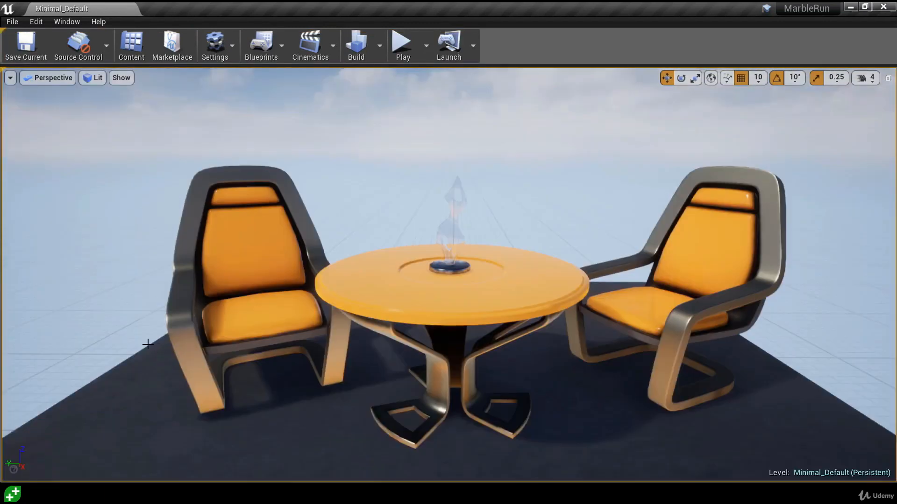